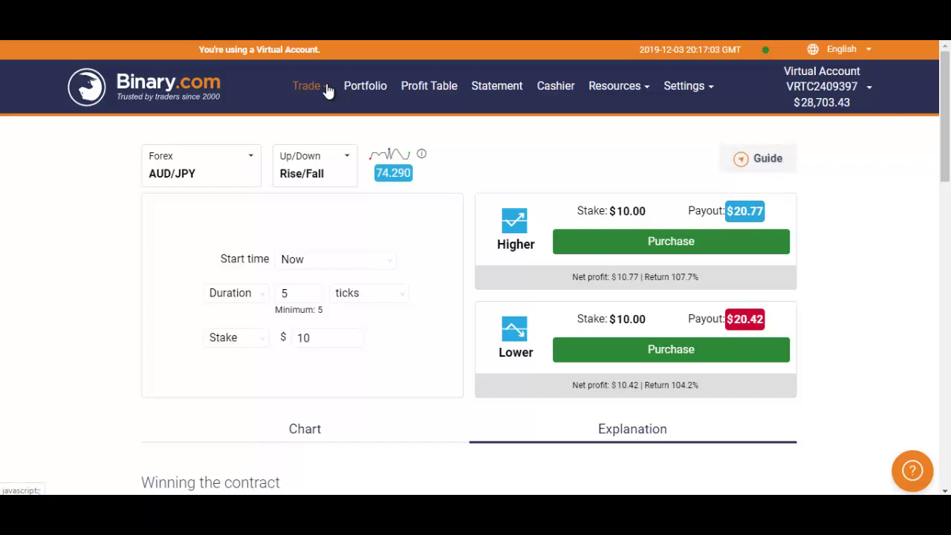
# Open the Binary Bot introduction page from the trading platforms and skim its content
pyautogui.click(327, 90)
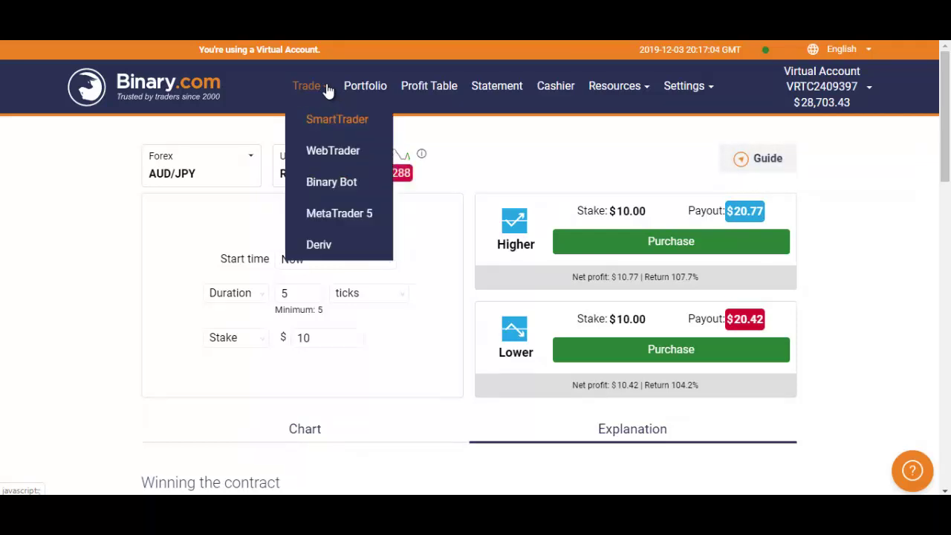
pyautogui.click(327, 184)
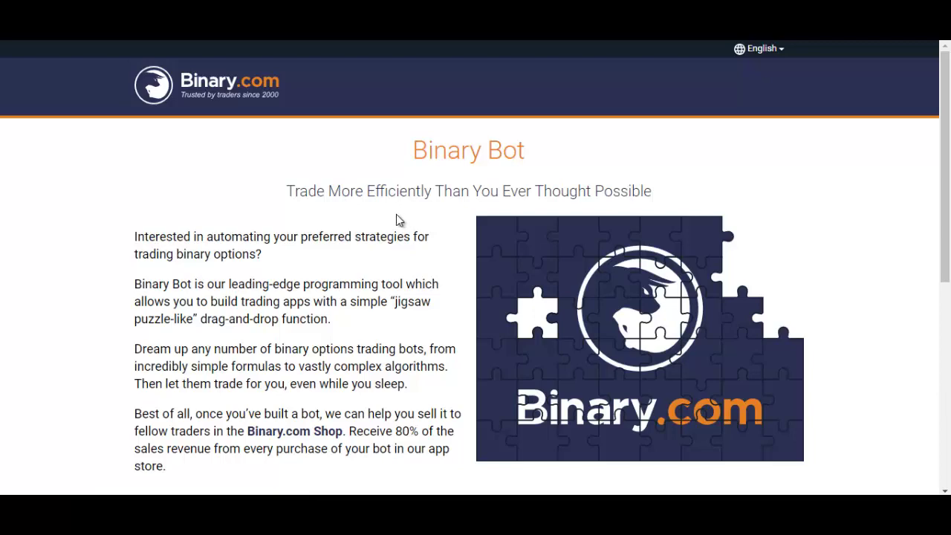
pyautogui.scroll(-3, 396, 216)
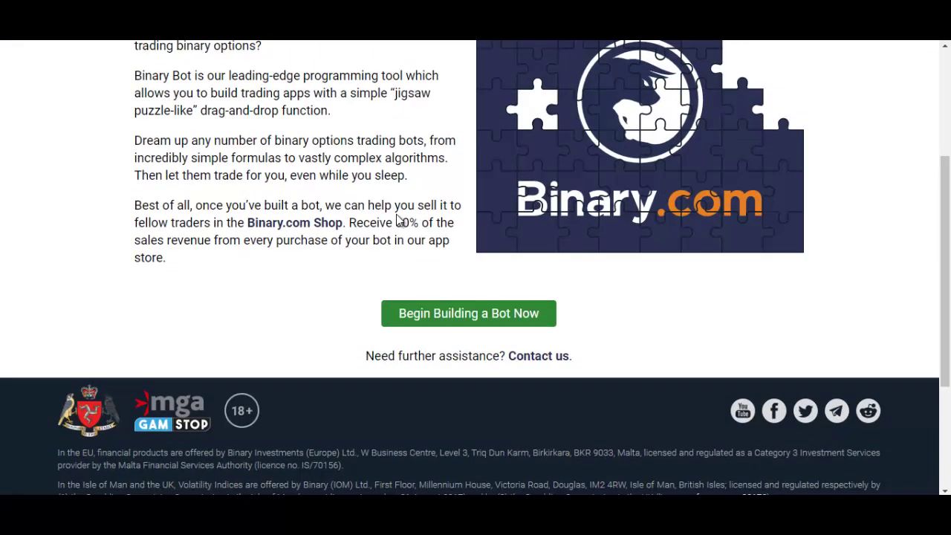
pyautogui.scroll(3, 397, 218)
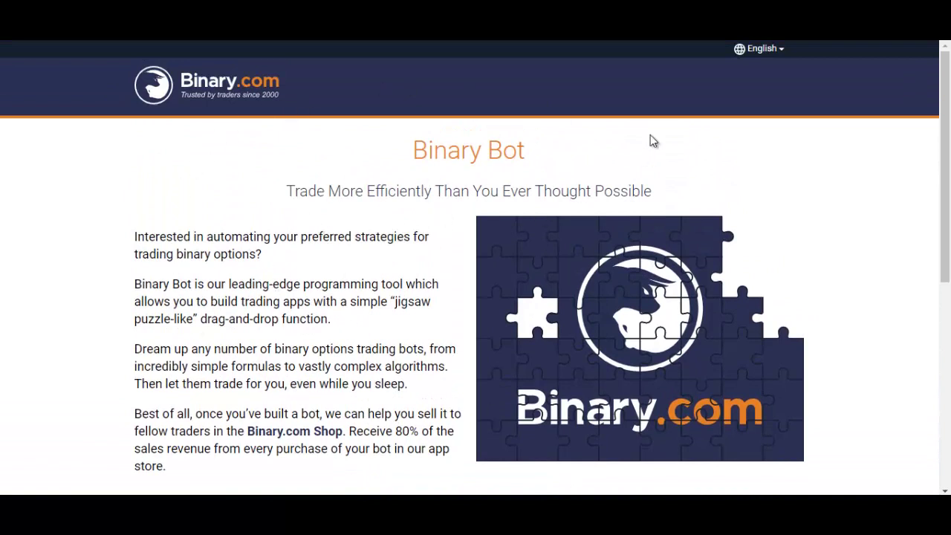
# Check the languages offered on the Binary Bot introduction page
pyautogui.click(780, 53)
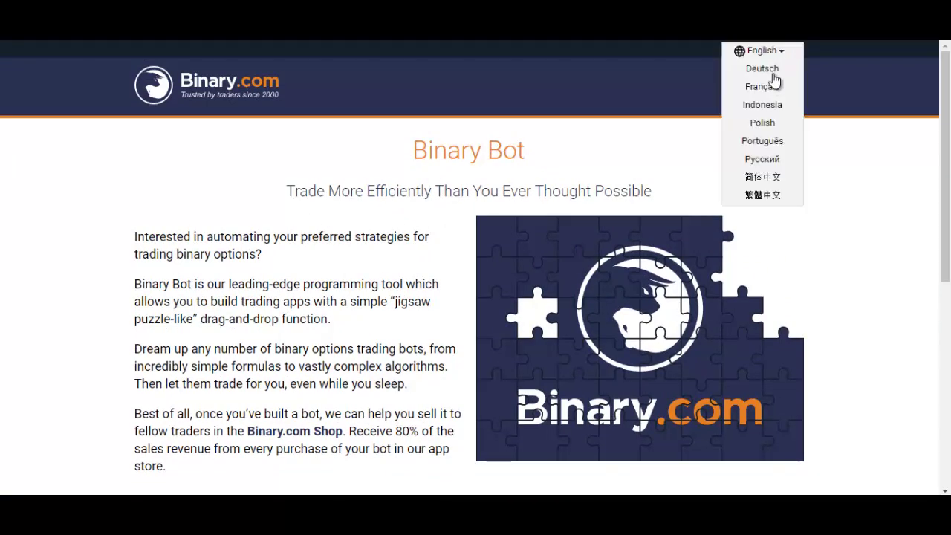
pyautogui.scroll(-2, 772, 141)
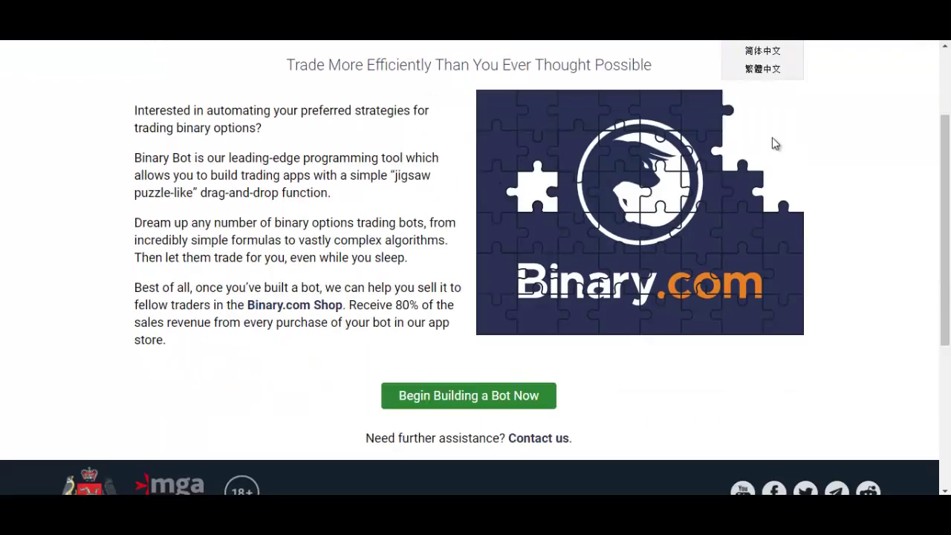
pyautogui.scroll(2, 772, 146)
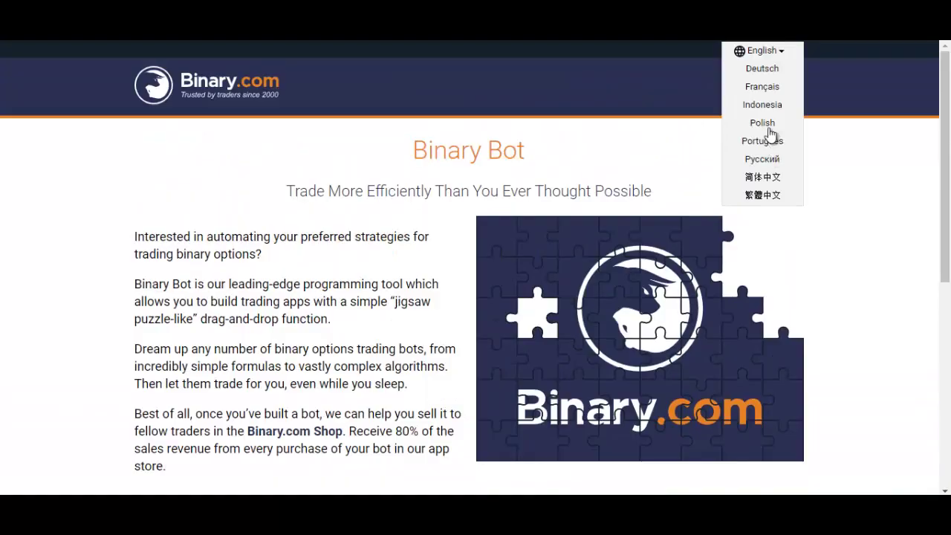
pyautogui.click(783, 53)
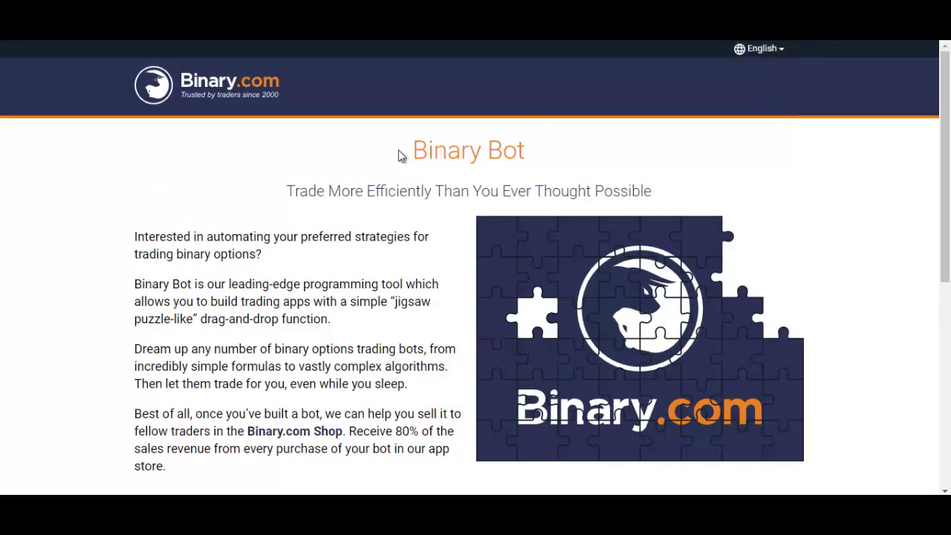
# Start building a bot from the Binary Bot introduction page
pyautogui.scroll(-2, 330, 212)
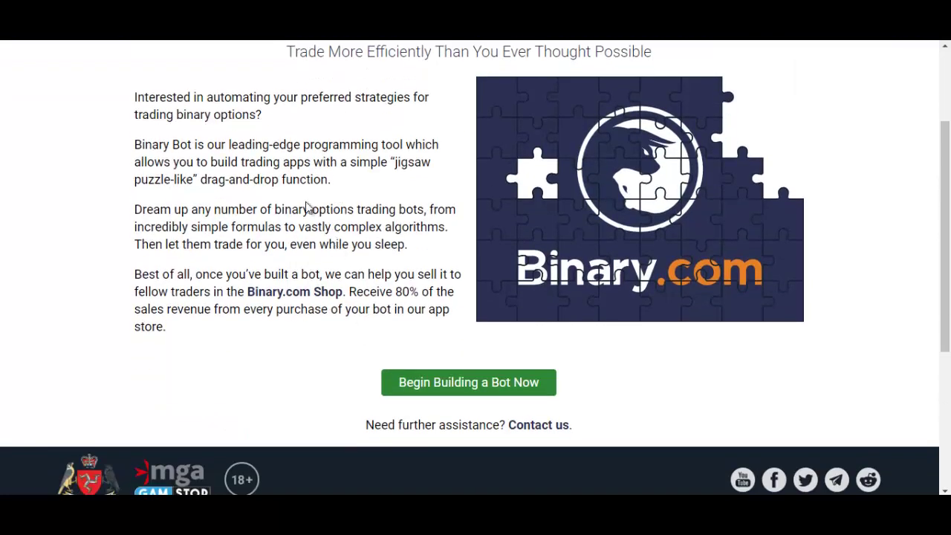
pyautogui.scroll(2, 306, 208)
pyautogui.scroll(-2, 446, 403)
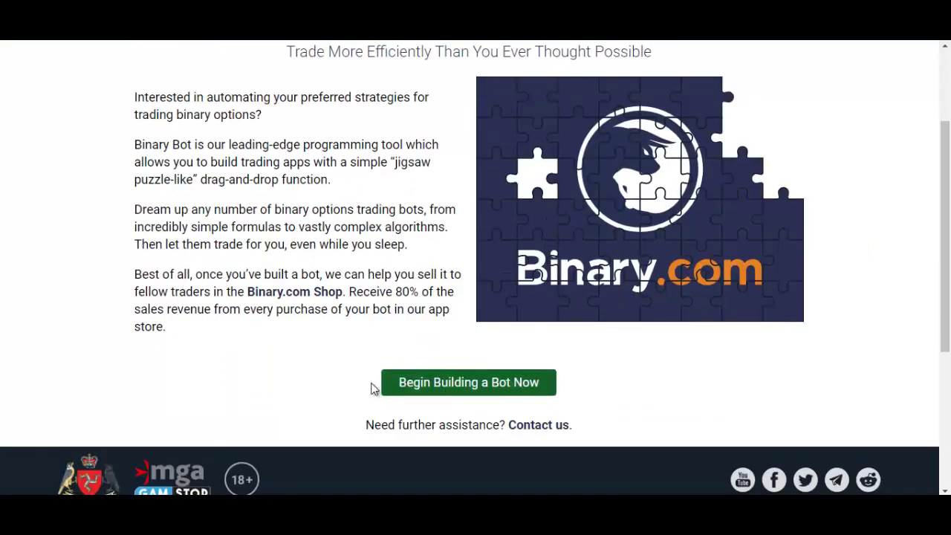
pyautogui.scroll(2, 394, 298)
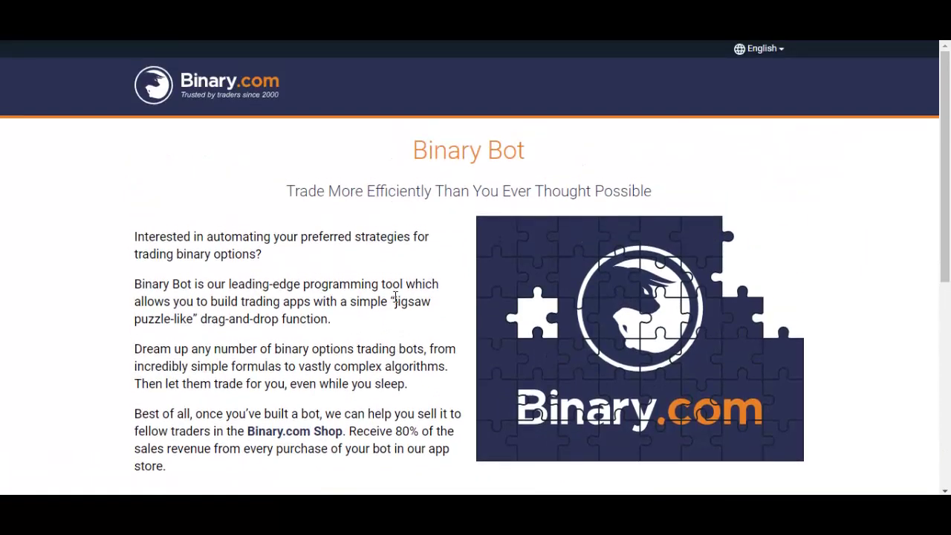
pyautogui.scroll(-2, 394, 297)
pyautogui.click(453, 384)
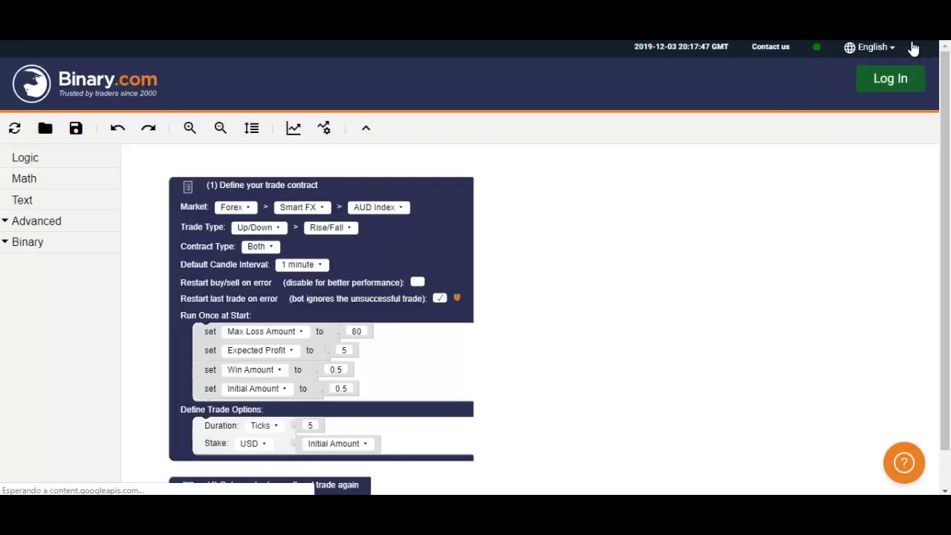
# Check the languages offered in the bot builder and look over the default trade contract blocks
pyautogui.click(894, 50)
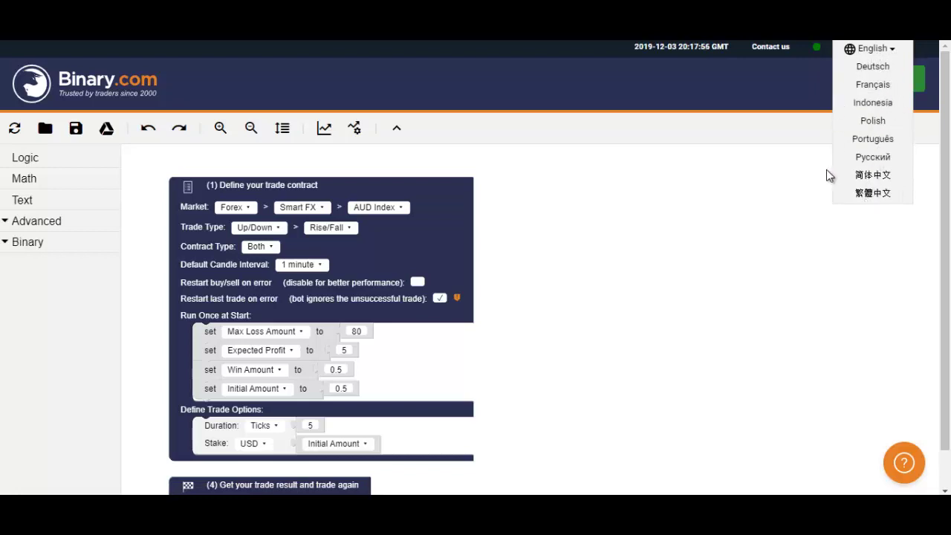
pyautogui.click(740, 187)
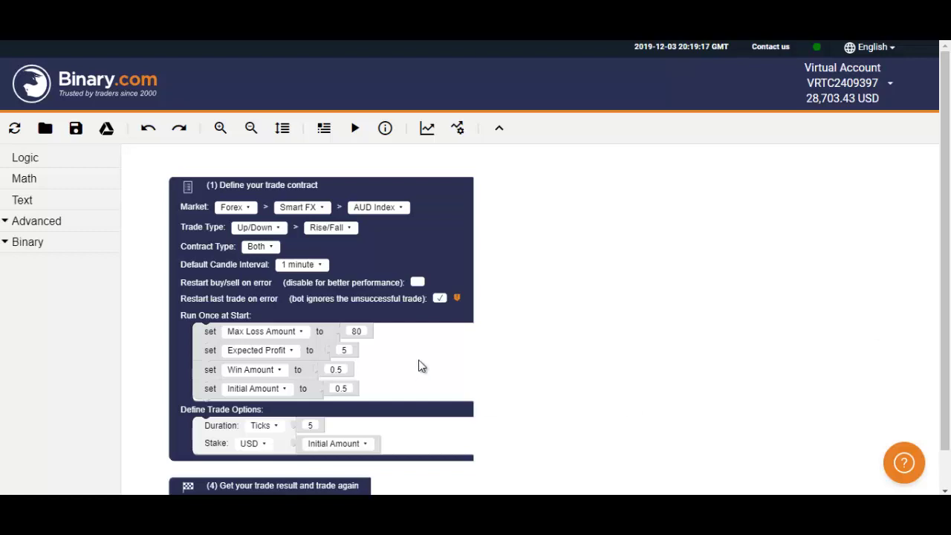
pyautogui.scroll(-1, 627, 243)
pyautogui.scroll(1, 626, 243)
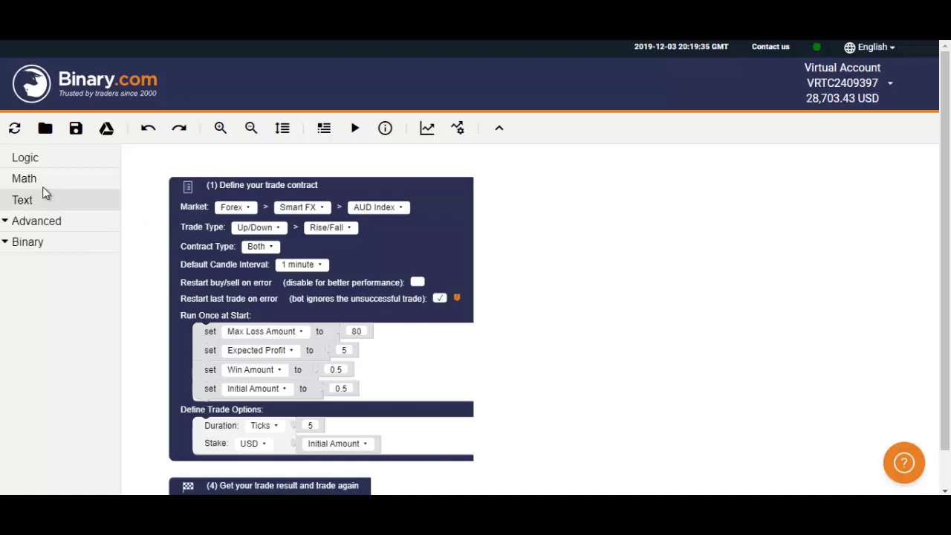
# Browse the Logic, Math, Advanced and Binary block categories, and collapse the expanded ones
pyautogui.click(22, 163)
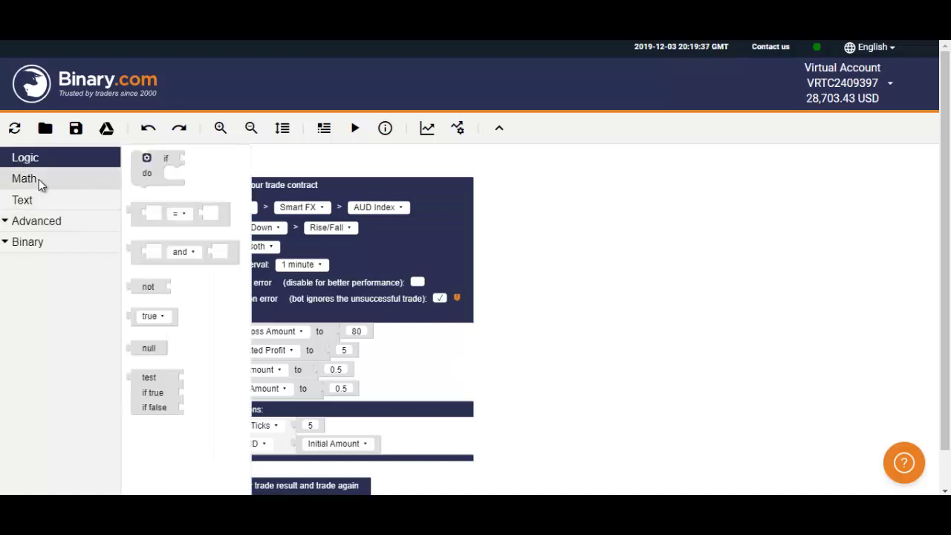
pyautogui.click(38, 180)
pyautogui.click(39, 222)
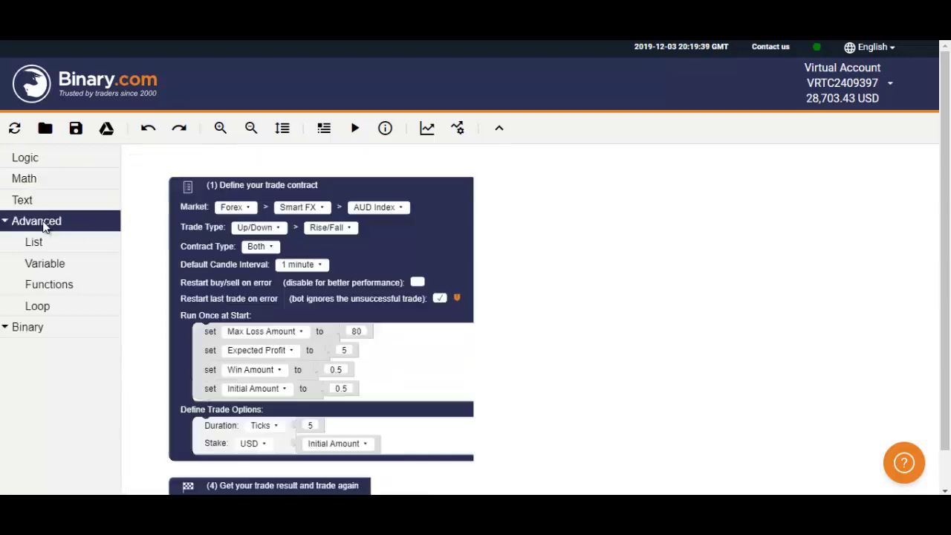
pyautogui.click(18, 327)
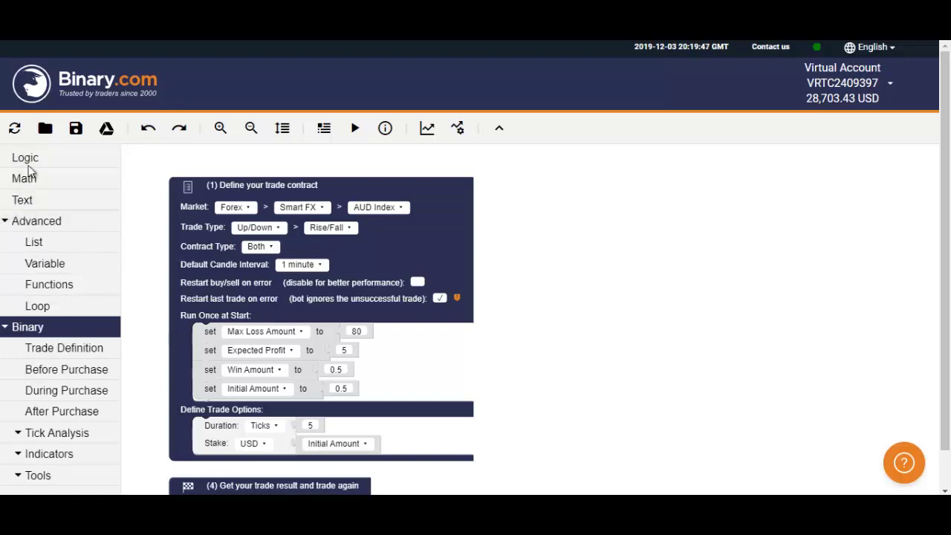
pyautogui.click(6, 221)
pyautogui.click(8, 242)
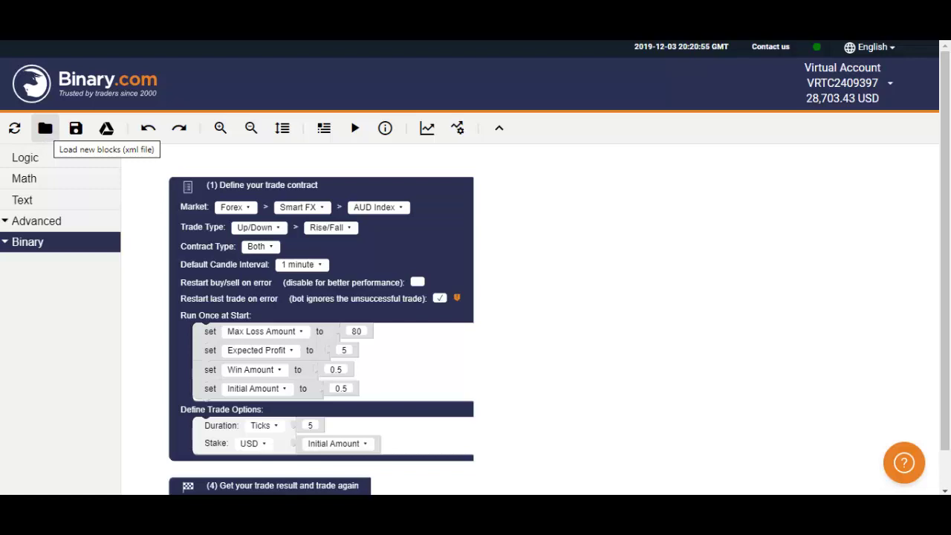
# Load the blocks from the file "Bot Binary Jafar #15 - Trader Binário.xml" in the Robots folder
pyautogui.click(46, 131)
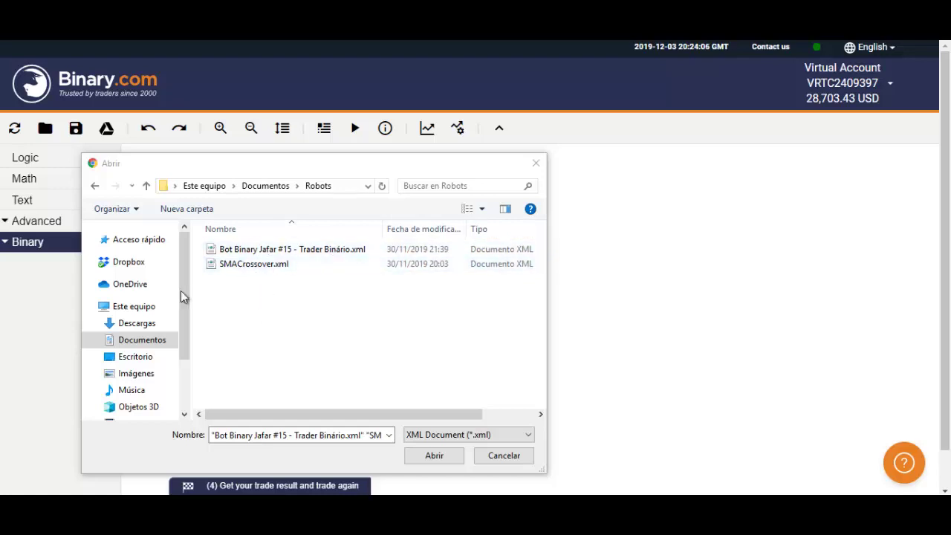
pyautogui.click(270, 254)
pyautogui.click(437, 459)
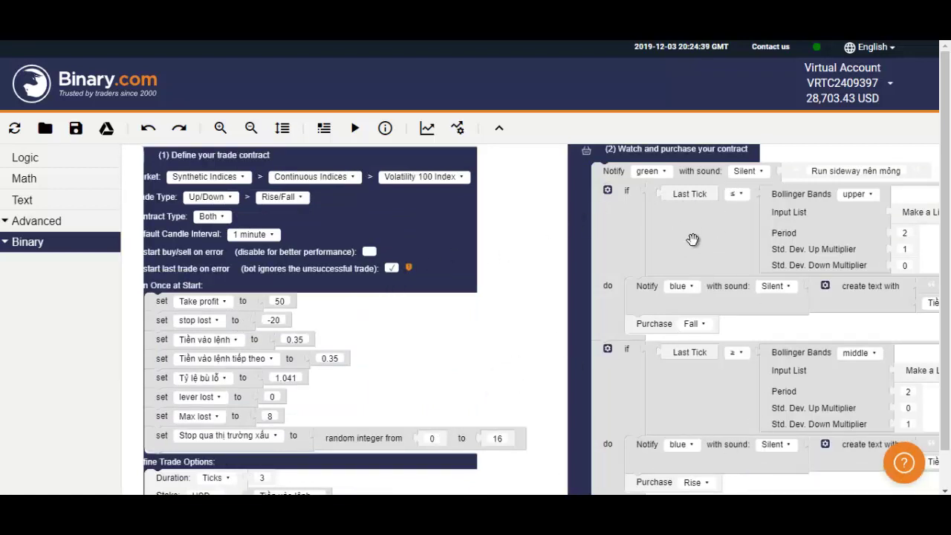
# Move the "Watch and purchase your contract" block closer to the trade contract definition block
pyautogui.moveTo(664, 153); pyautogui.dragTo(639, 159)
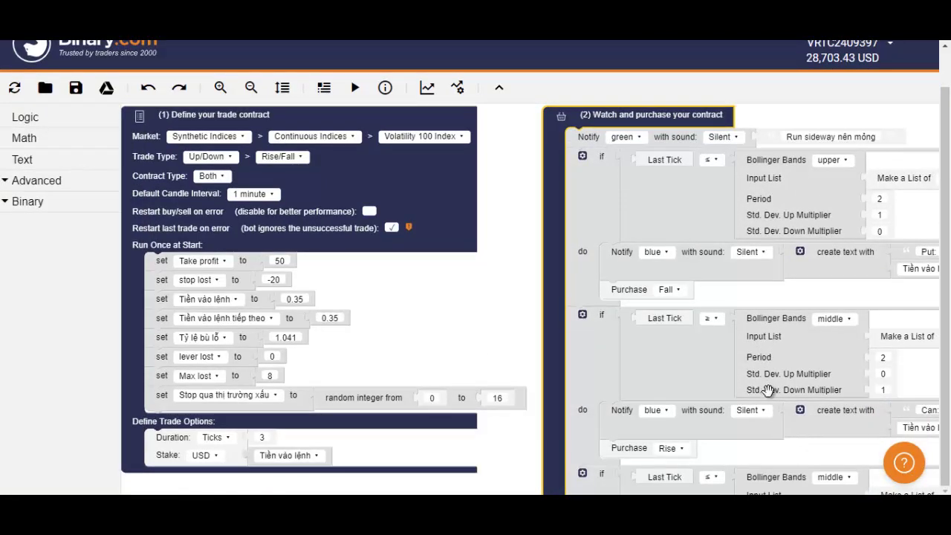
pyautogui.scroll(-1, 815, 416)
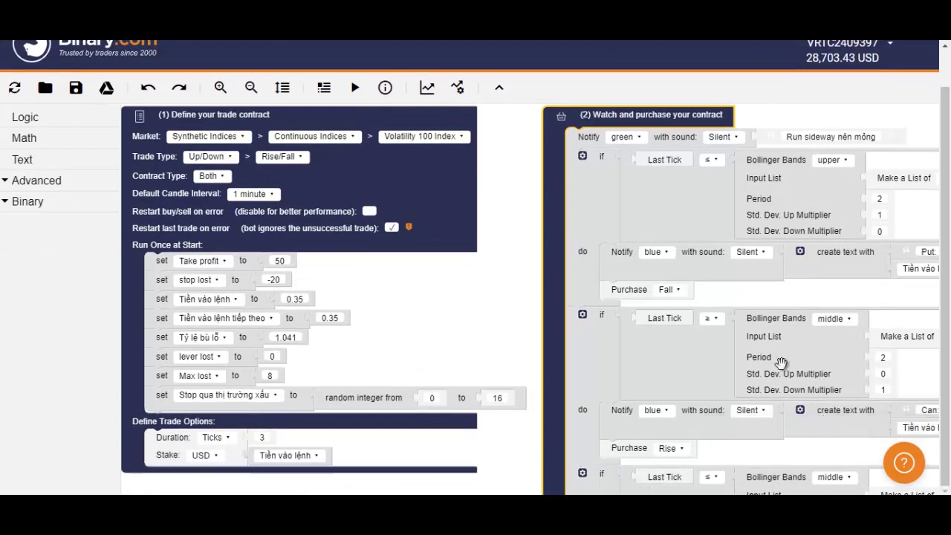
pyautogui.moveTo(671, 126); pyautogui.dragTo(617, 124)
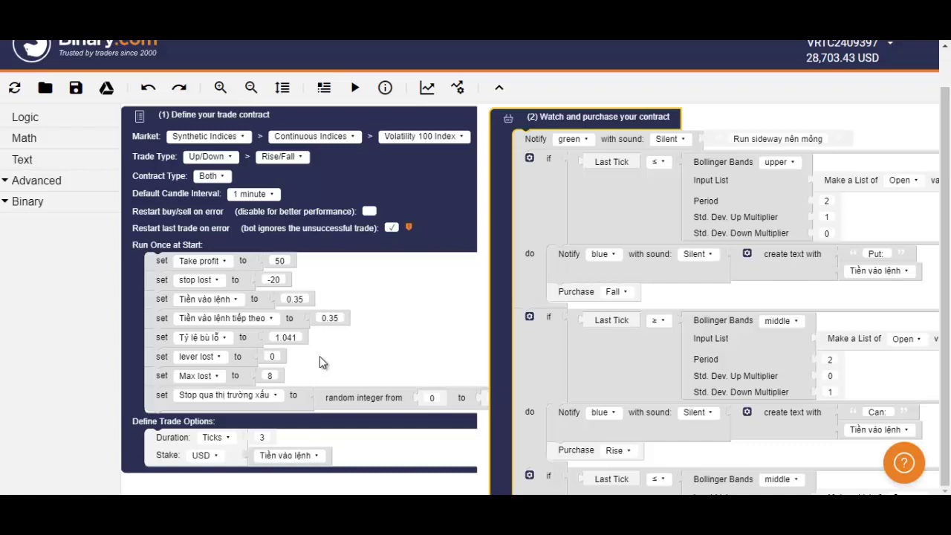
# Run the bot and examine its trade list, wins, losses and total profit/loss in the summary
pyautogui.click(355, 88)
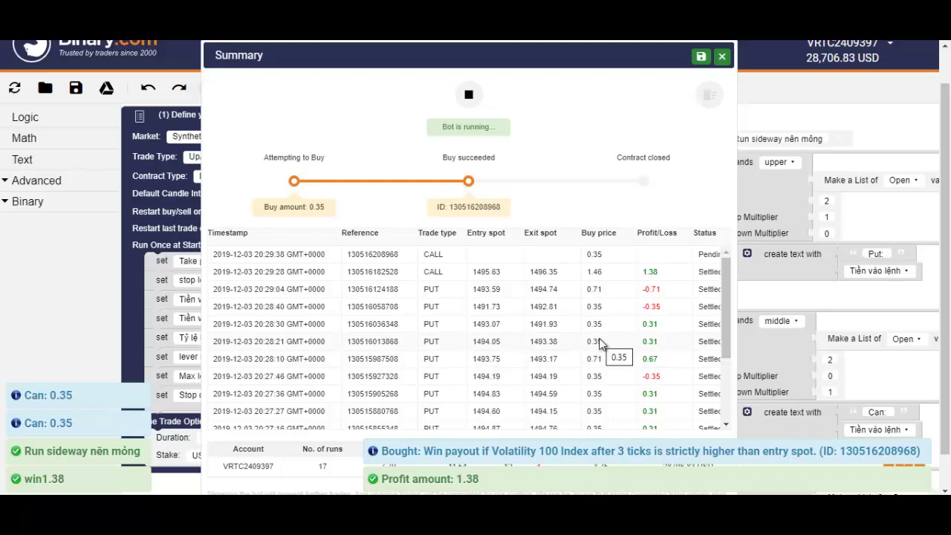
pyautogui.scroll(-1, 601, 340)
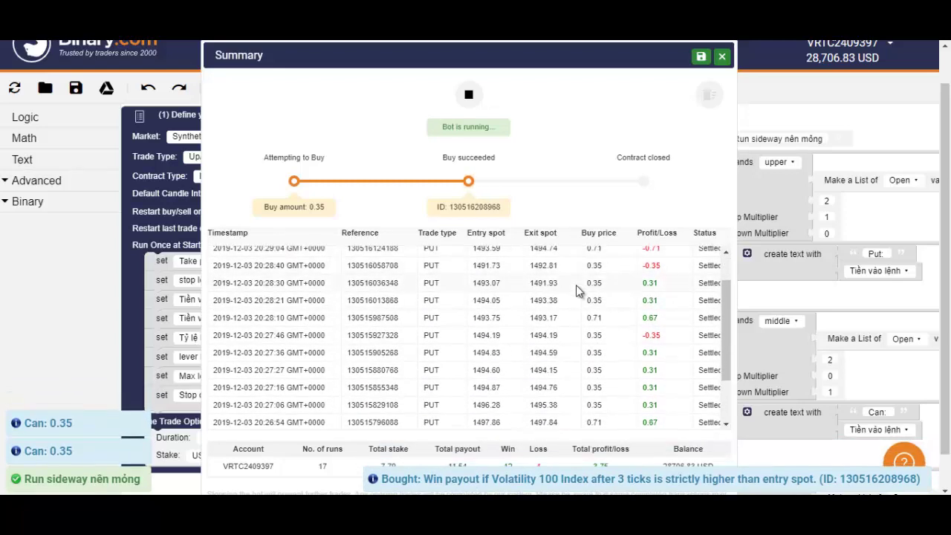
pyautogui.scroll(3, 620, 282)
pyautogui.scroll(-4, 613, 357)
pyautogui.scroll(-1, 593, 455)
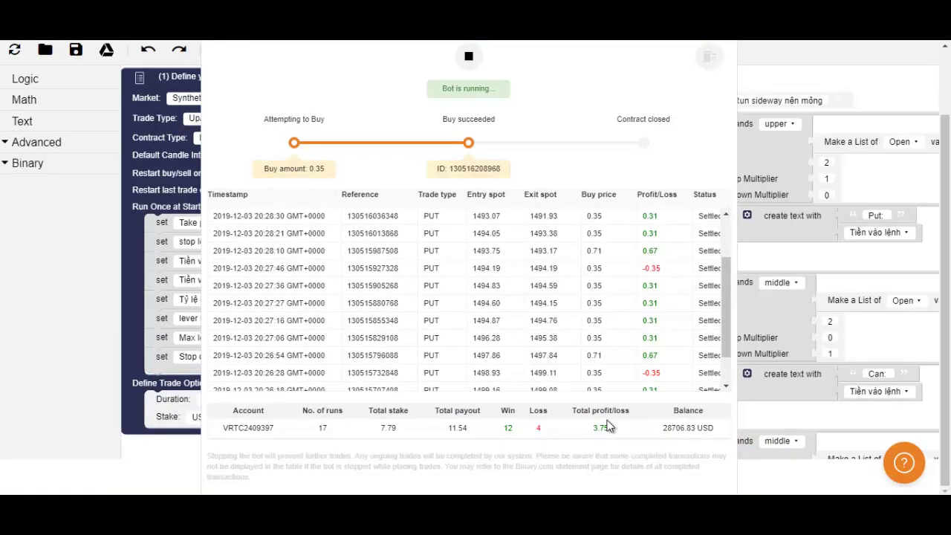
pyautogui.scroll(3, 635, 359)
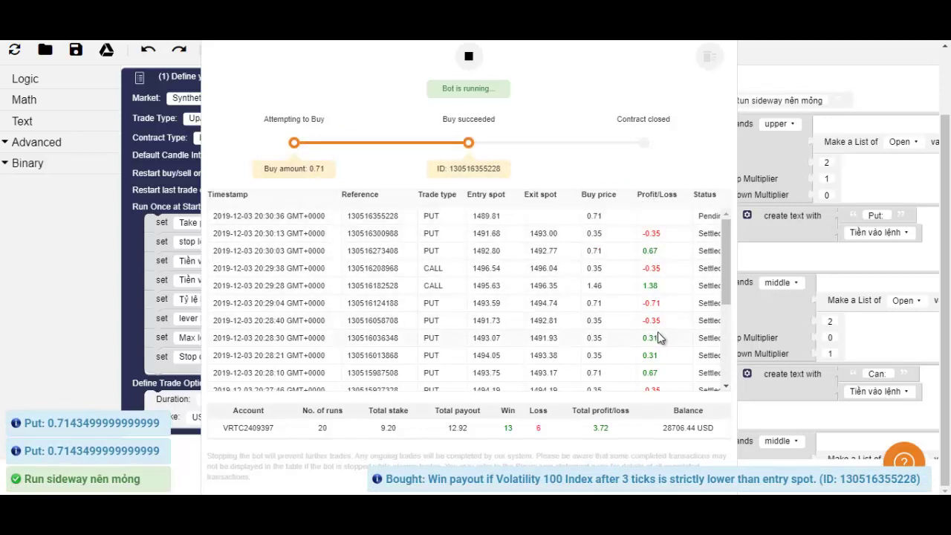
pyautogui.scroll(-1, 665, 348)
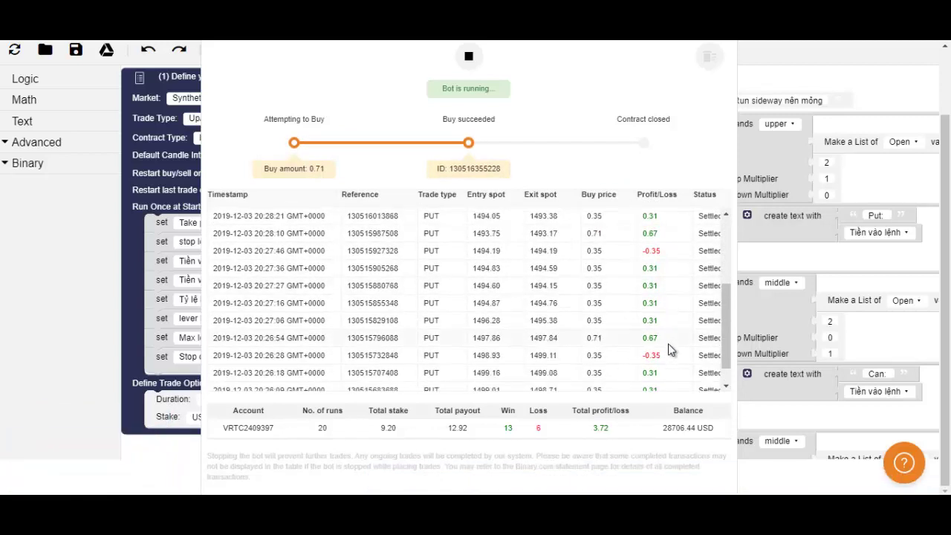
pyautogui.scroll(1, 668, 343)
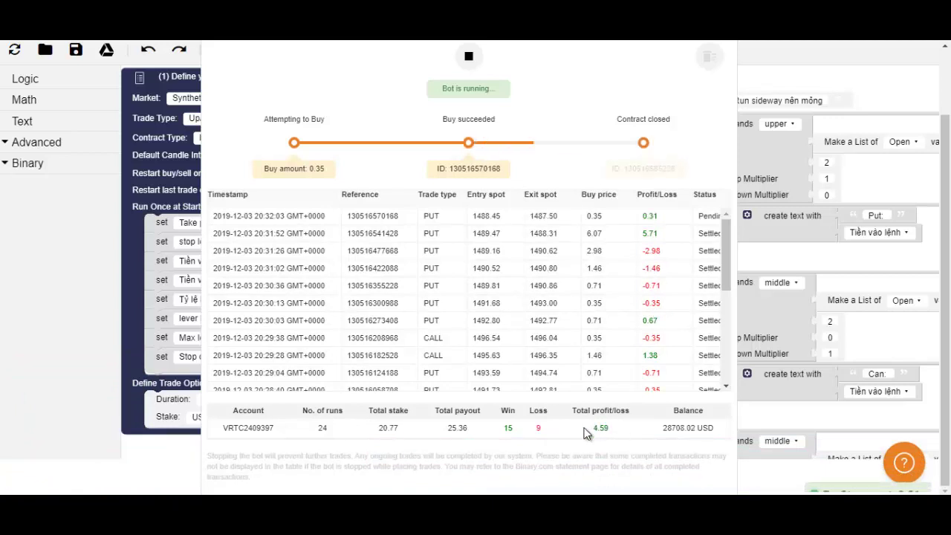
# Stop the running bot and close its trade summary
pyautogui.click(469, 59)
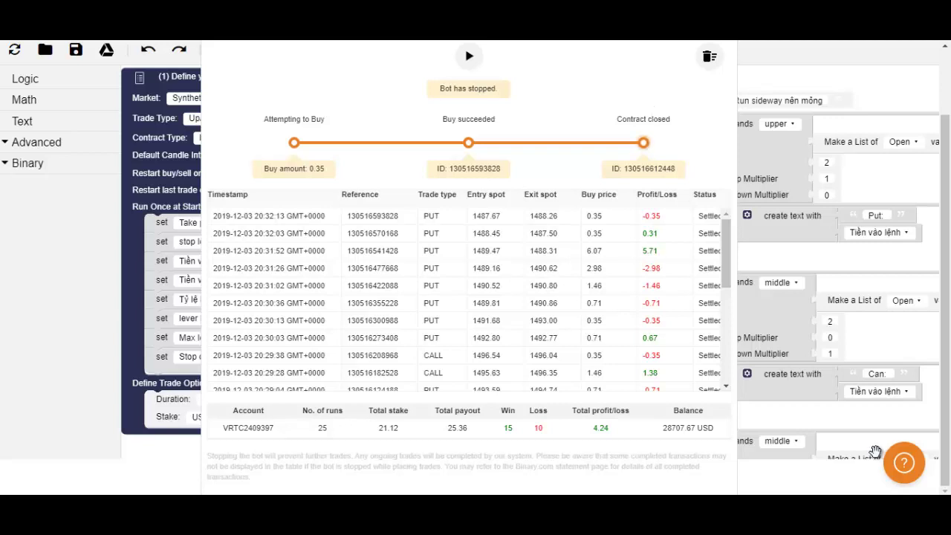
pyautogui.moveTo(728, 284); pyautogui.dragTo(741, 248)
pyautogui.moveTo(947, 237); pyautogui.dragTo(950, 192)
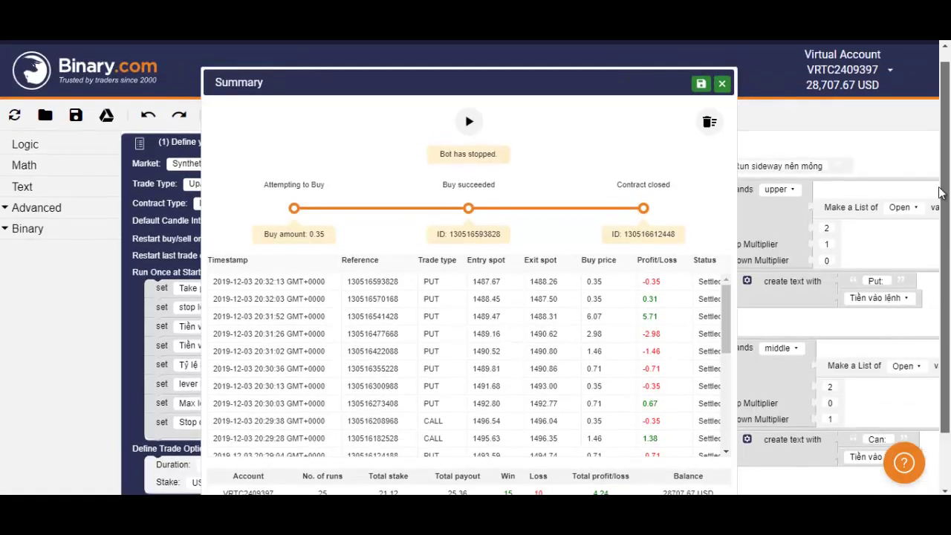
pyautogui.click(722, 85)
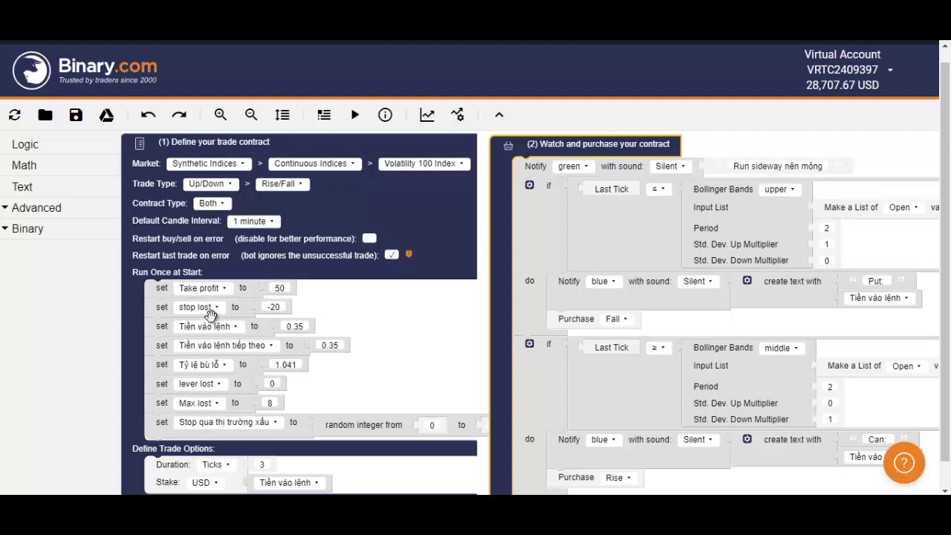
pyautogui.click(280, 309)
pyautogui.doubleClick(280, 309)
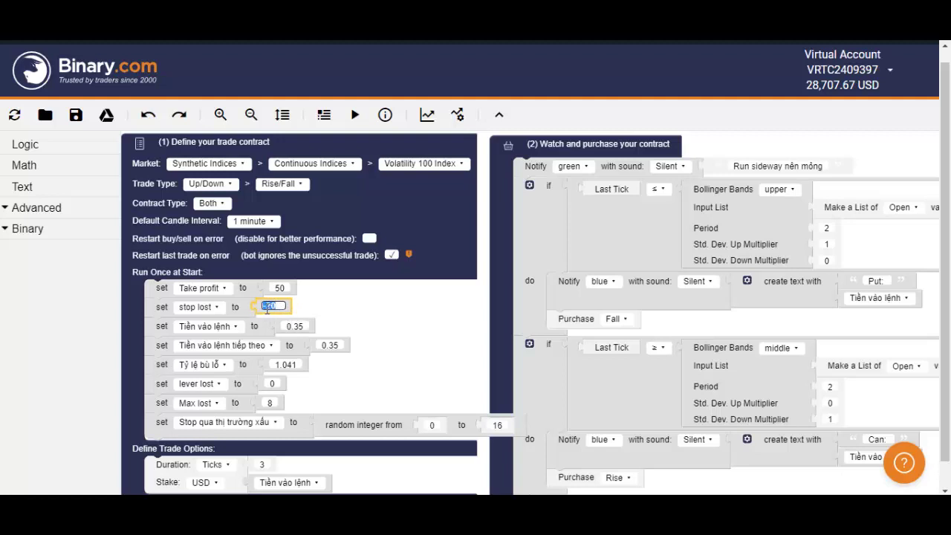
pyautogui.click(302, 304)
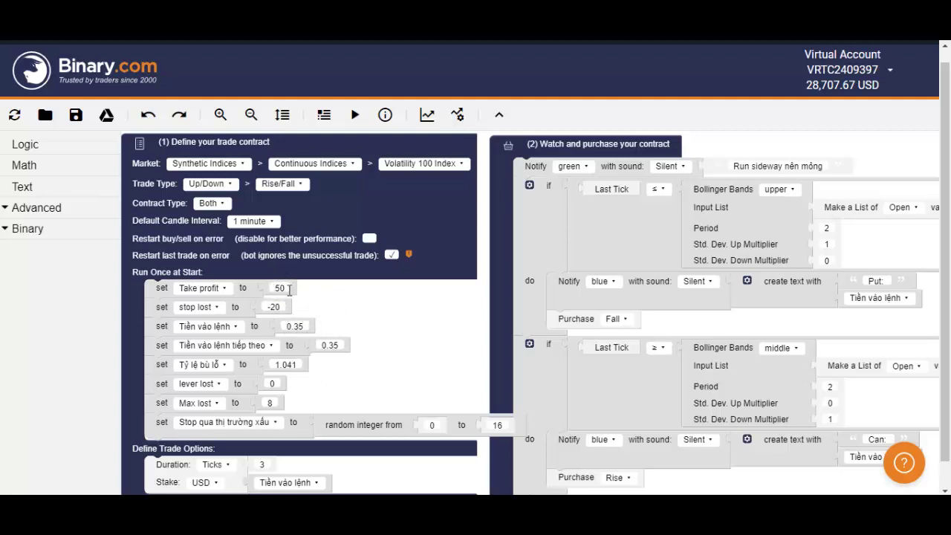
# Run the bot for a few more trades and clear all transactions from the stopped bot's summary
pyautogui.click(390, 256)
pyautogui.click(358, 119)
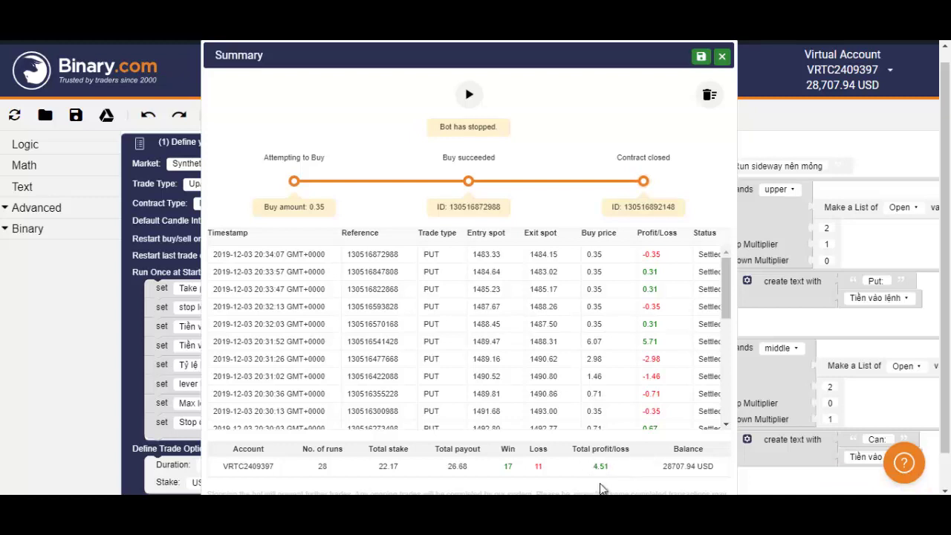
pyautogui.click(709, 97)
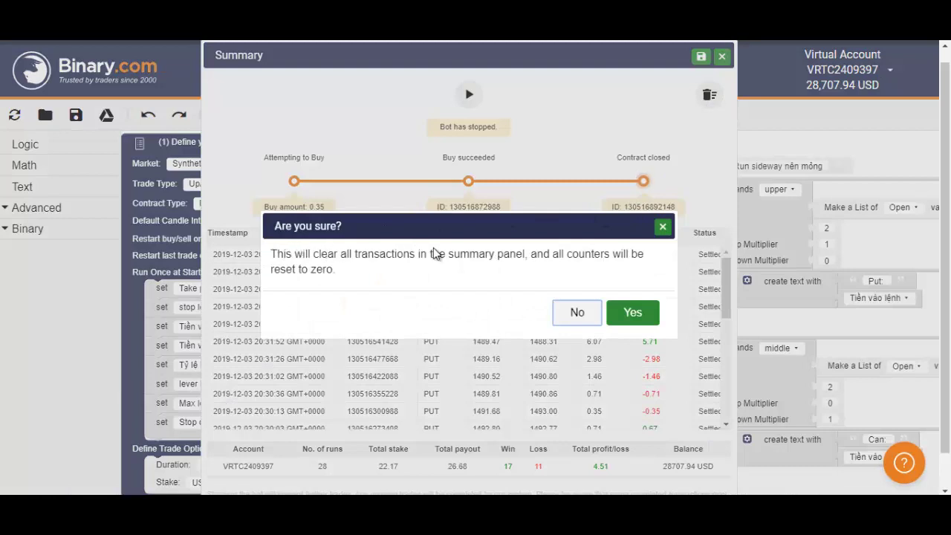
pyautogui.click(632, 318)
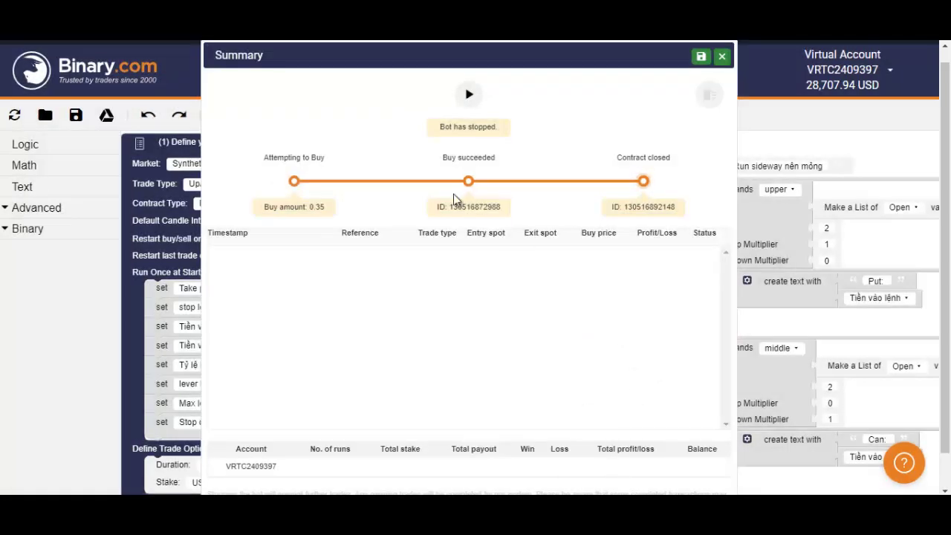
# Run the bot from the cleared summary for several trades, stopping it and closing the summary at the end
pyautogui.click(470, 96)
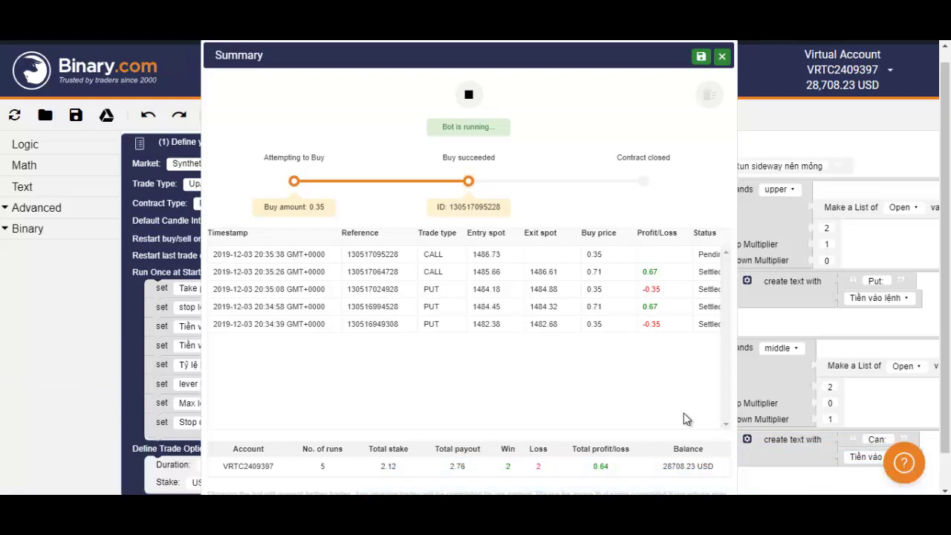
pyautogui.click(470, 96)
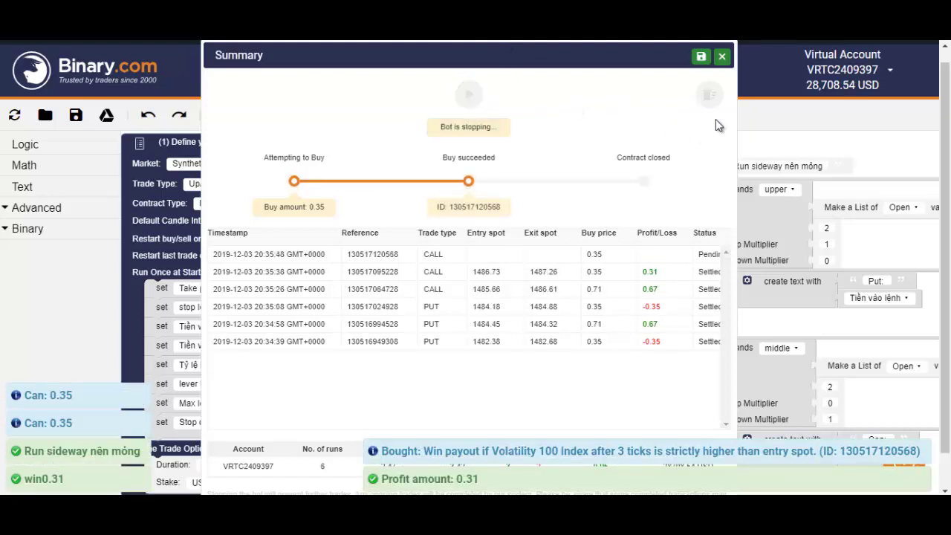
pyautogui.click(722, 57)
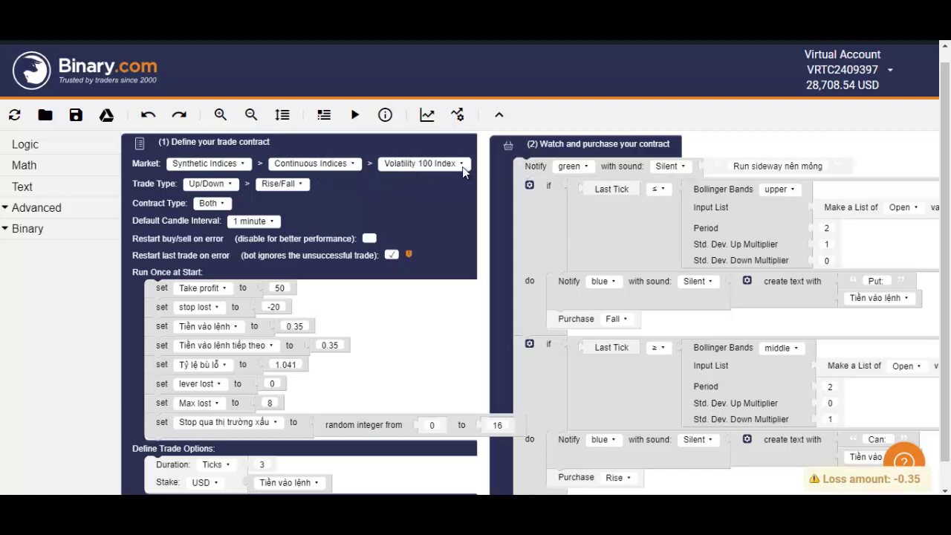
# Change the trade contract's market to Volatility 25 Index and test the bot on it for a few trades, closing the summary at the end
pyautogui.click(462, 167)
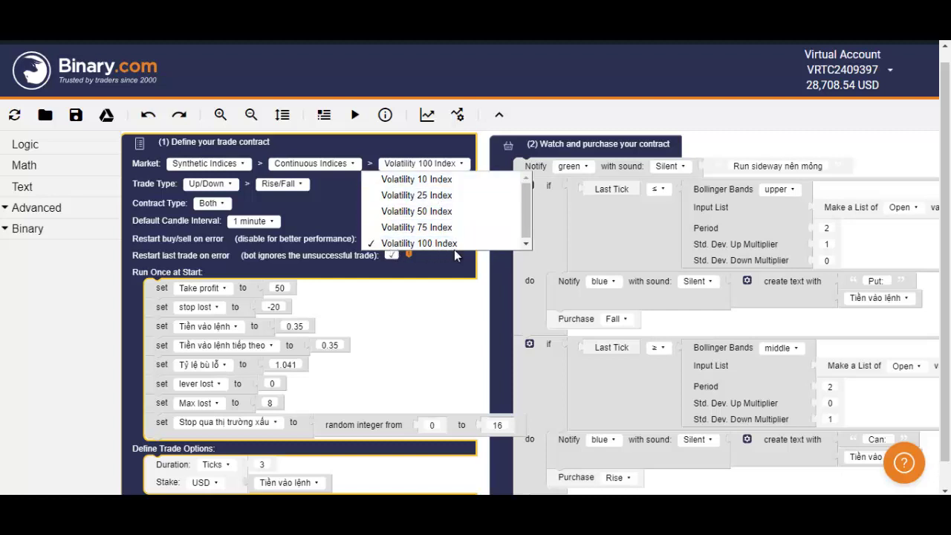
pyautogui.click(435, 192)
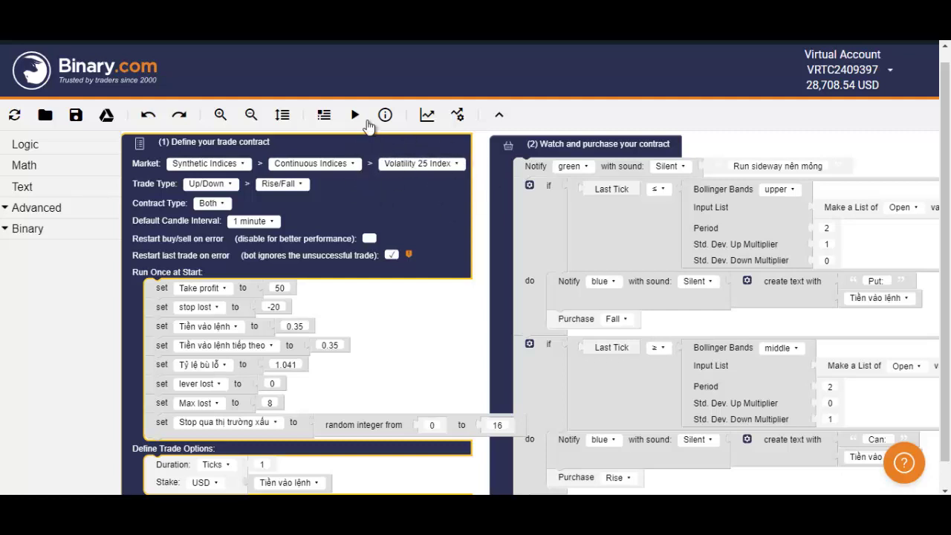
pyautogui.click(355, 117)
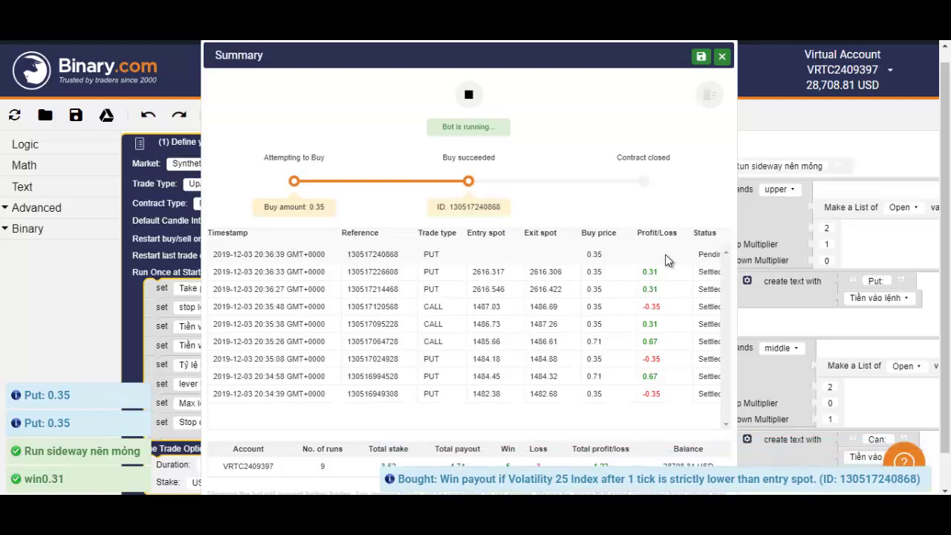
pyautogui.click(469, 96)
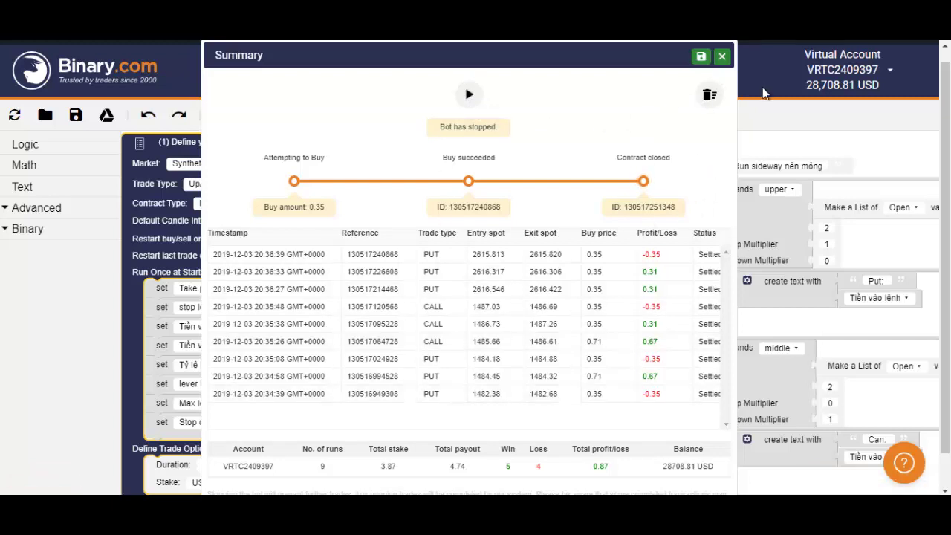
pyautogui.click(723, 58)
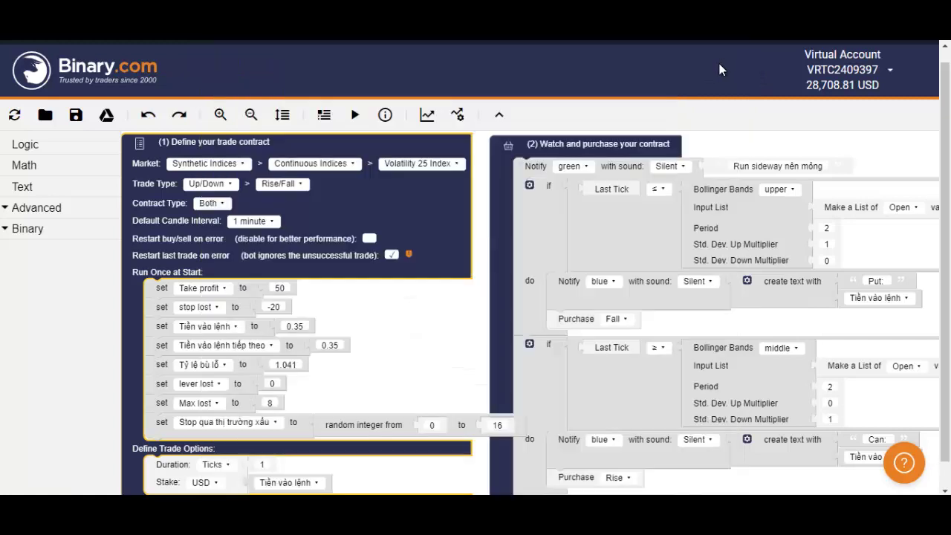
pyautogui.click(456, 165)
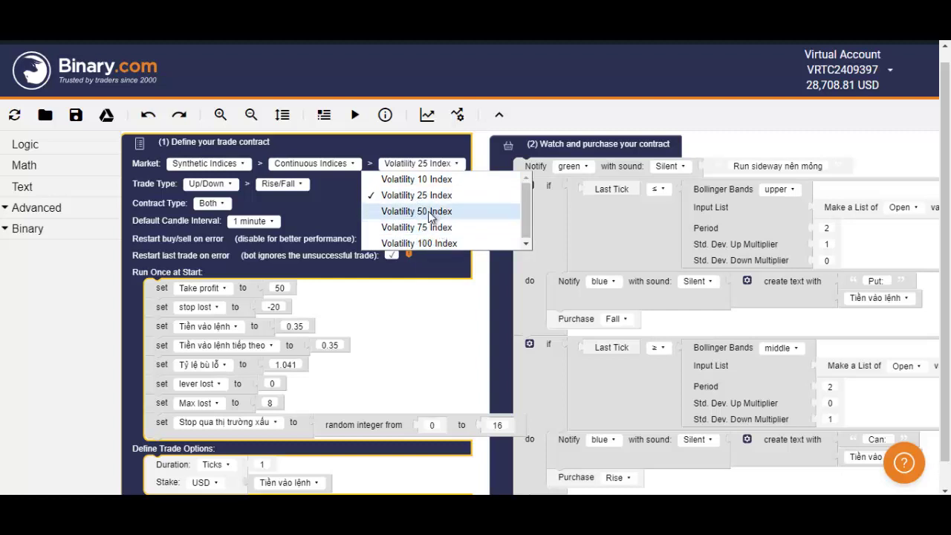
pyautogui.click(457, 164)
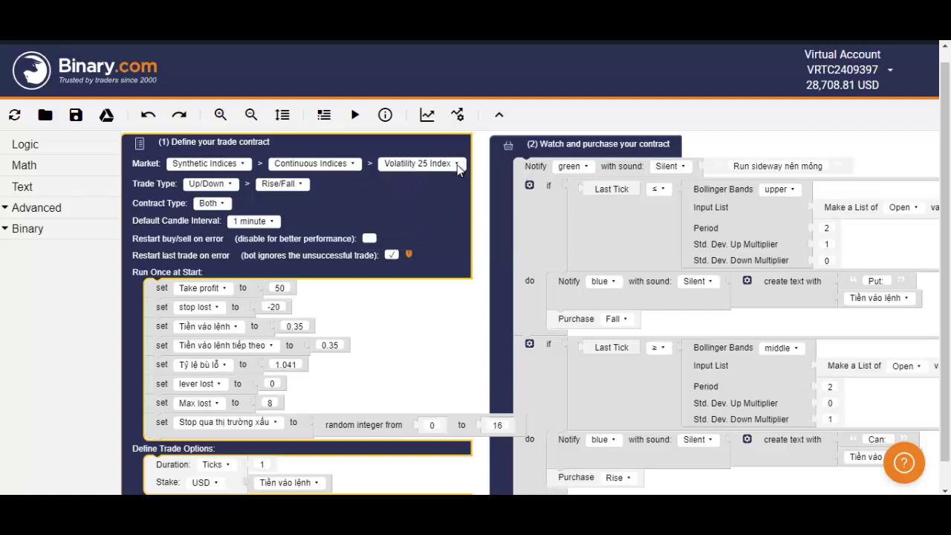
pyautogui.click(457, 164)
pyautogui.click(453, 320)
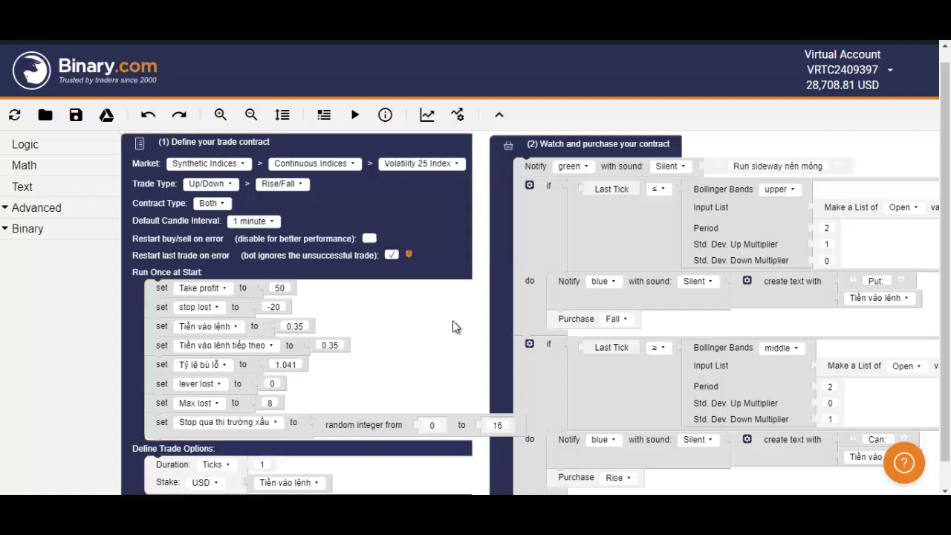